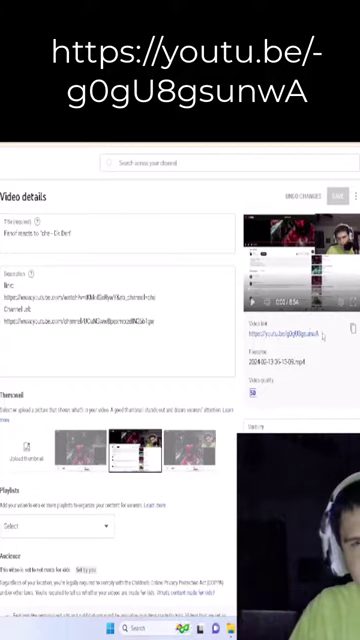
double_click(286, 333)
right_click(286, 333)
left_click(300, 350)
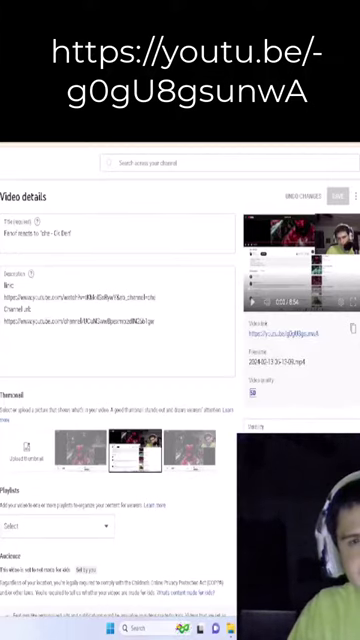